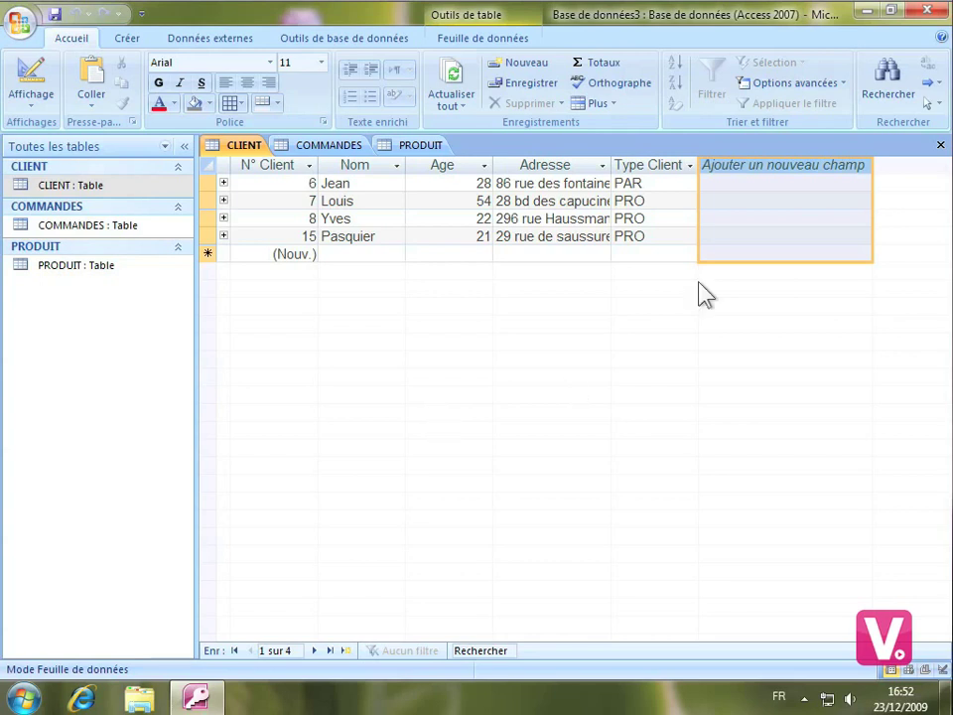
Add a new field named Pays at the end of the CLIENT table.
{"action": "double_click", "coordinate": [750, 165]}
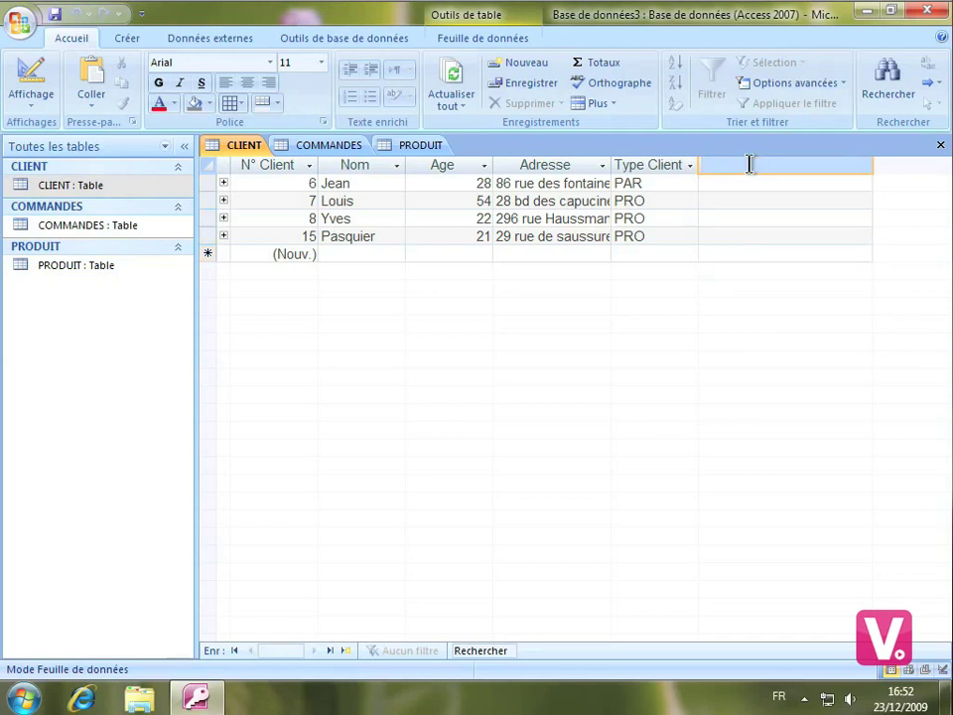
{"action": "type", "text": "Pays"}
{"action": "key", "text": "Return"}
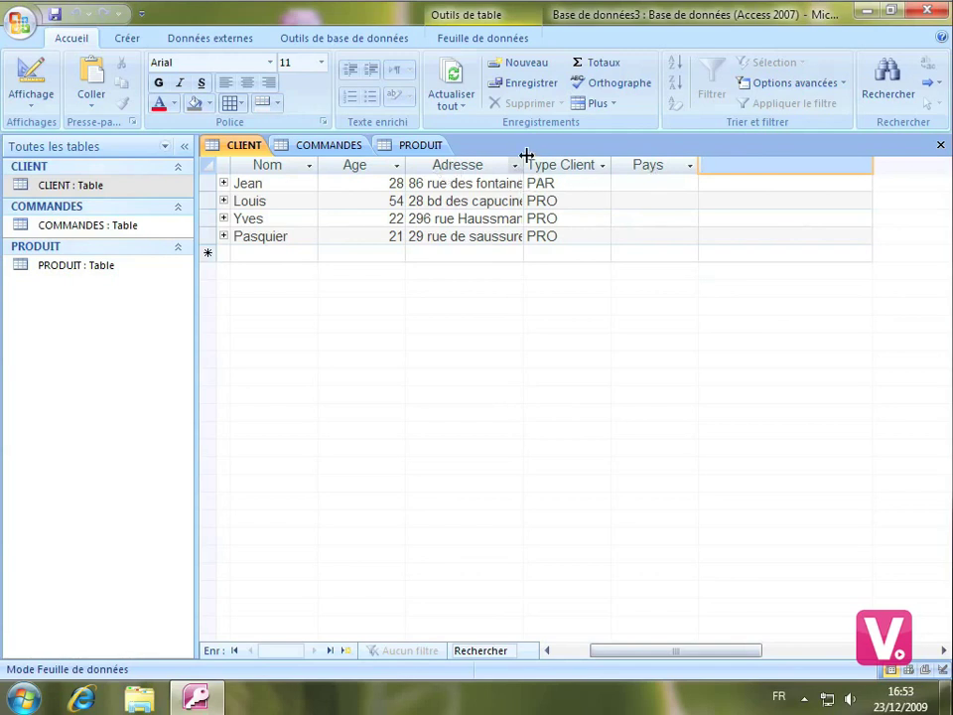
Move the Pays column between the Adresse and Type Client columns.
{"action": "left_click", "coordinate": [639, 166]}
{"action": "left_click_drag", "start_coordinate": [642, 174], "coordinate": [548, 179]}
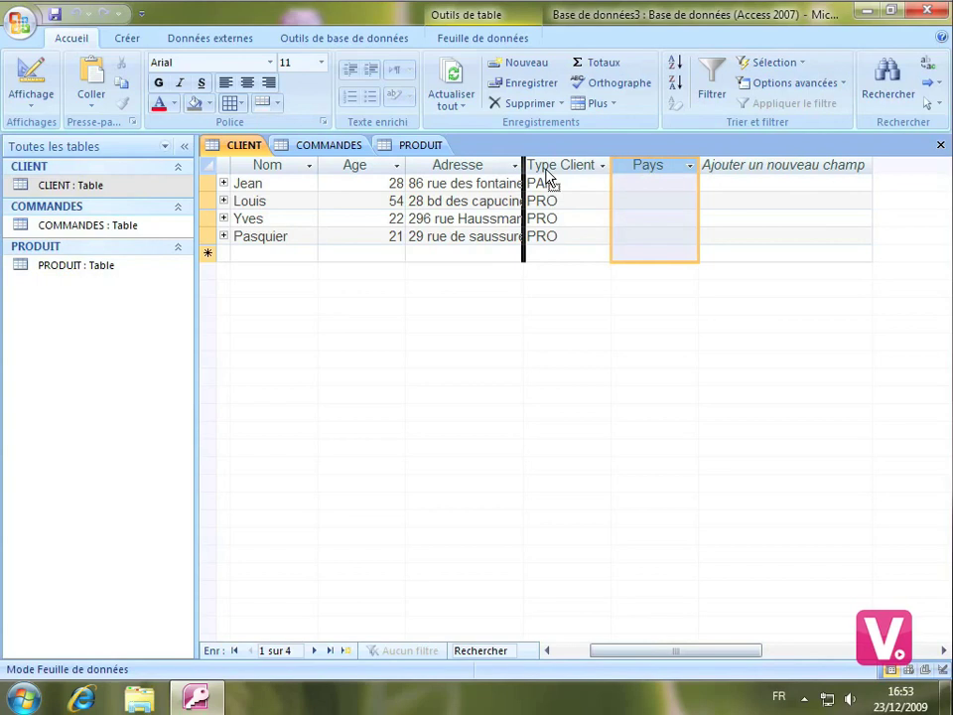
{"action": "left_click_drag", "start_coordinate": [547, 176], "coordinate": [557, 170]}
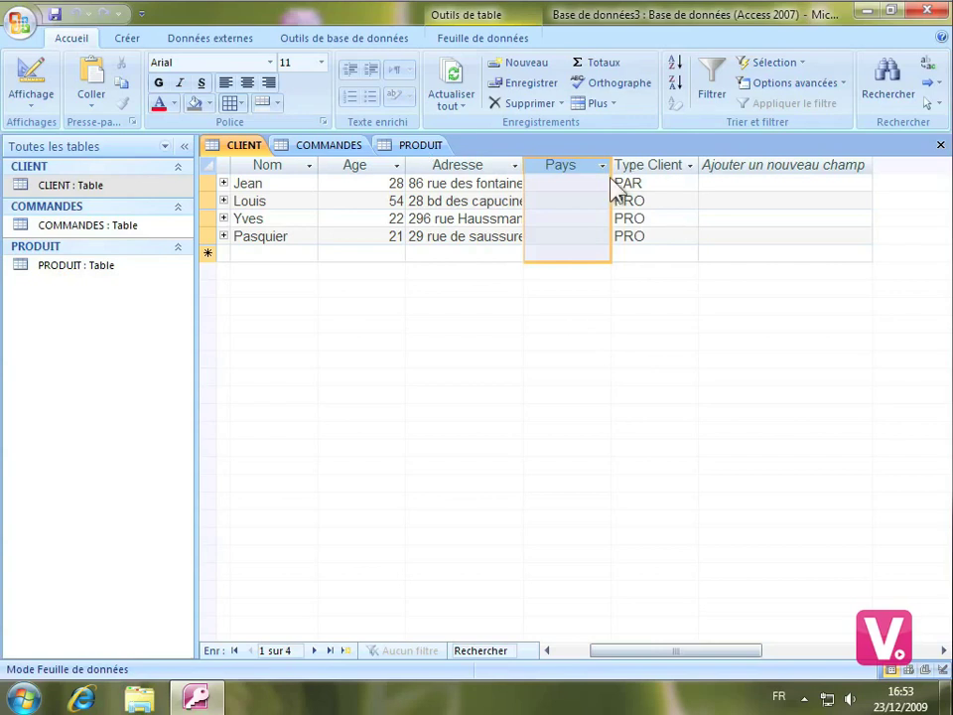
Fill in the Pays field with France for the first client record and Espagne for the second.
{"action": "left_click", "coordinate": [576, 183]}
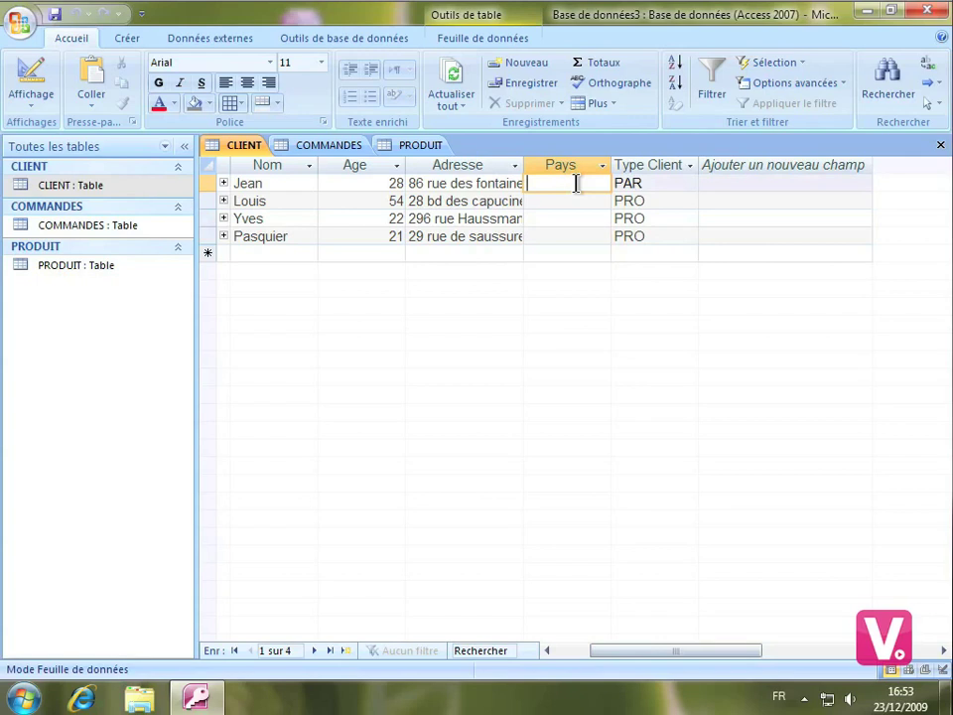
{"action": "type", "text": "FRR"}
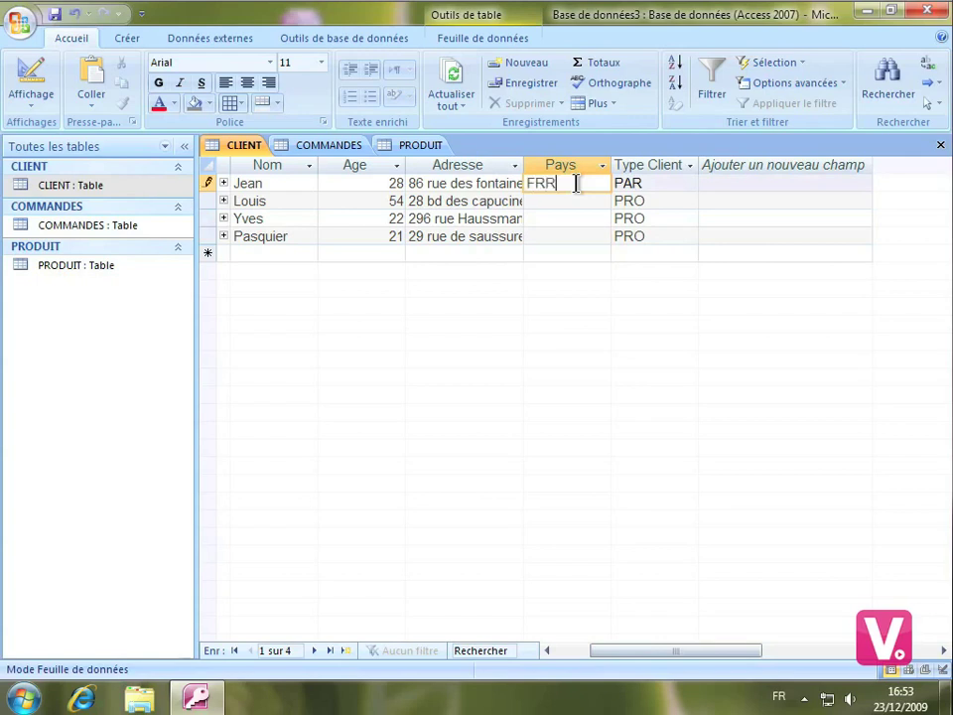
{"action": "key", "text": "BackSpace"}
{"action": "type", "text": "ANCE"}
{"action": "key", "text": "Tab"}
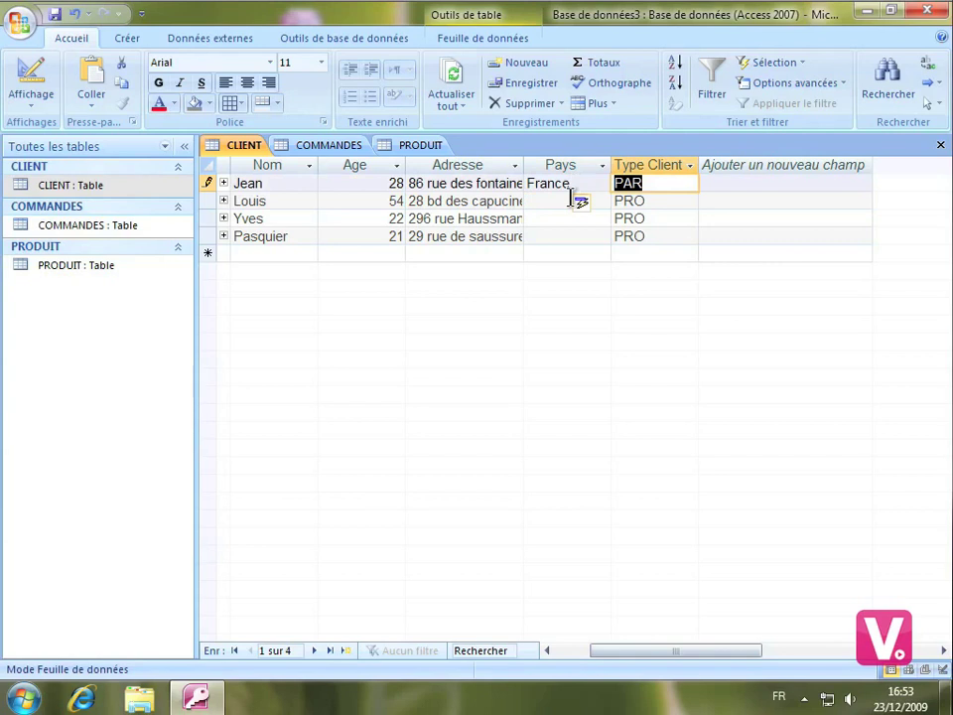
{"action": "left_click", "coordinate": [567, 202]}
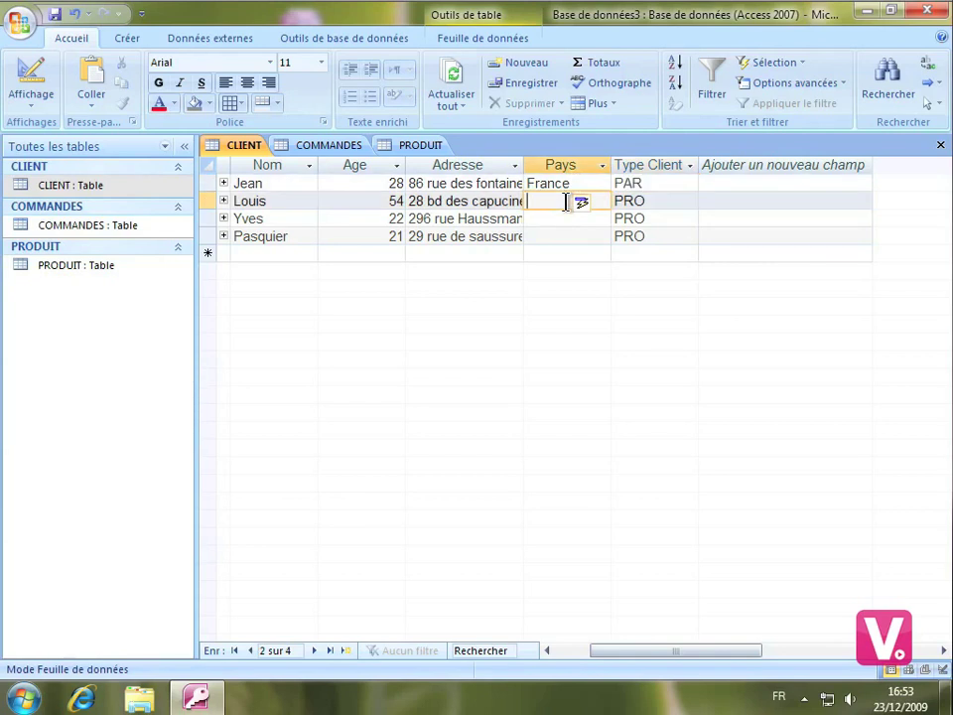
{"action": "type", "text": "Espagne"}
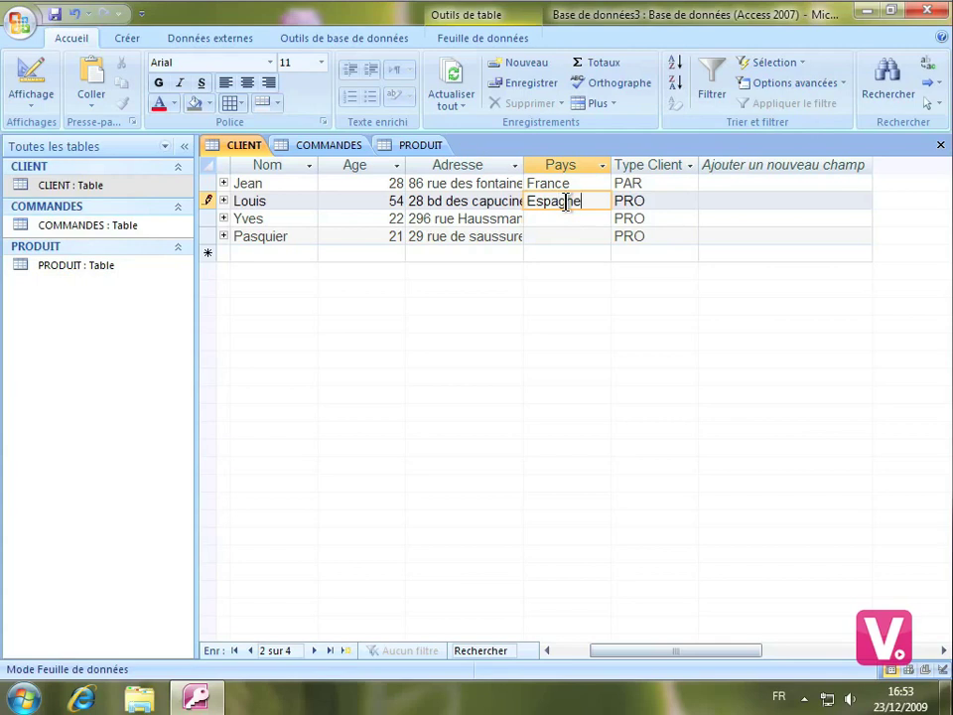
{"action": "key", "text": "Tab"}
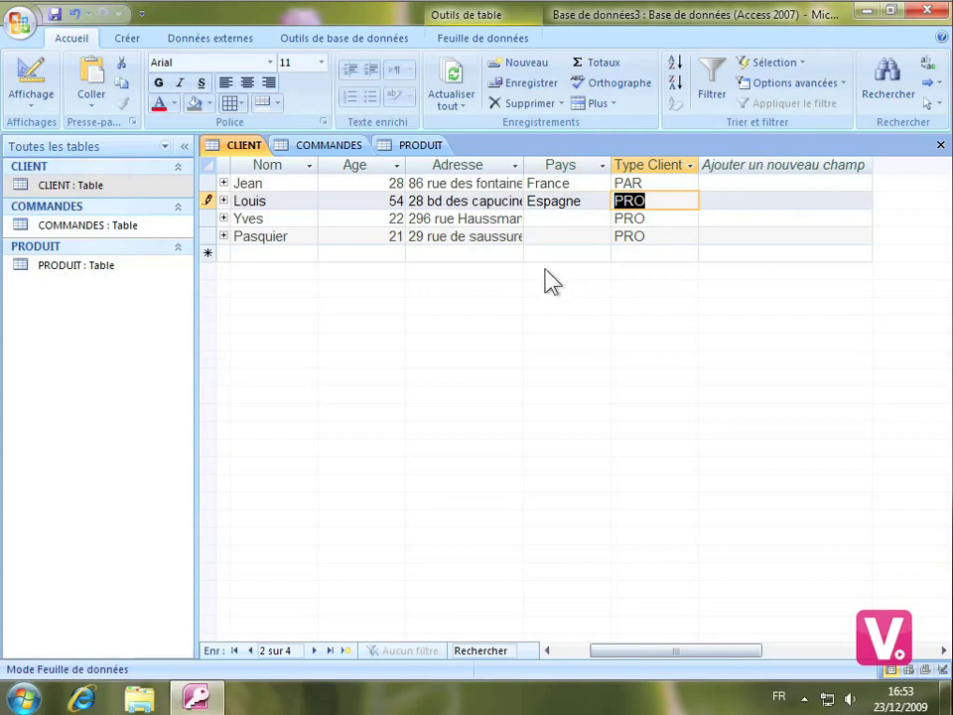
Set the CLIENT datasheet's font to Baskerville Old Face at size 16.
{"action": "left_click", "coordinate": [271, 64]}
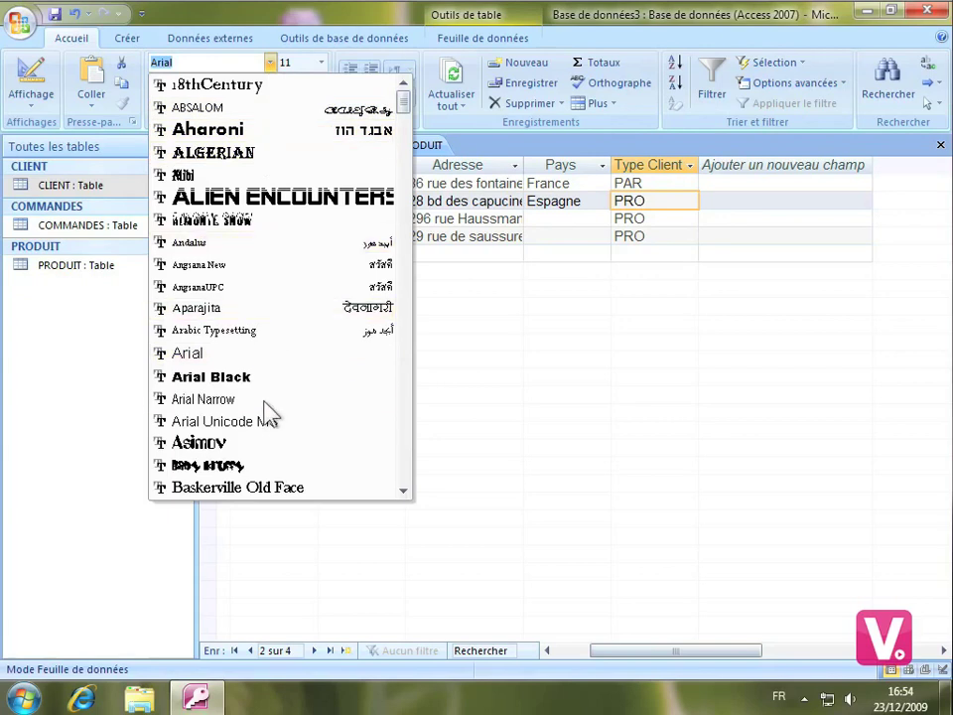
{"action": "left_click", "coordinate": [253, 488]}
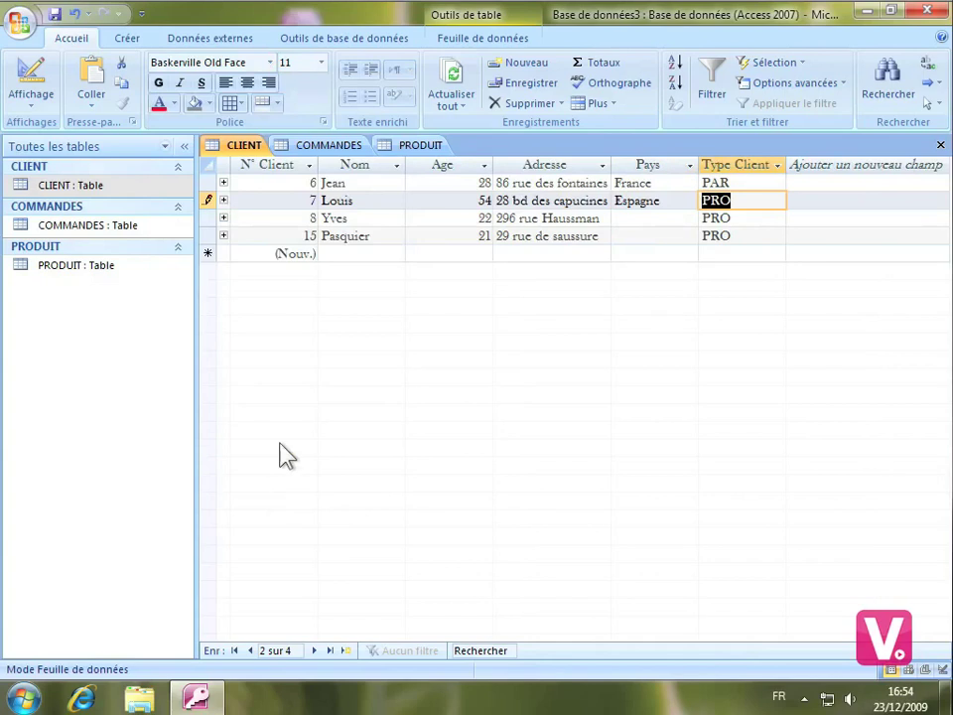
{"action": "left_click", "coordinate": [320, 65]}
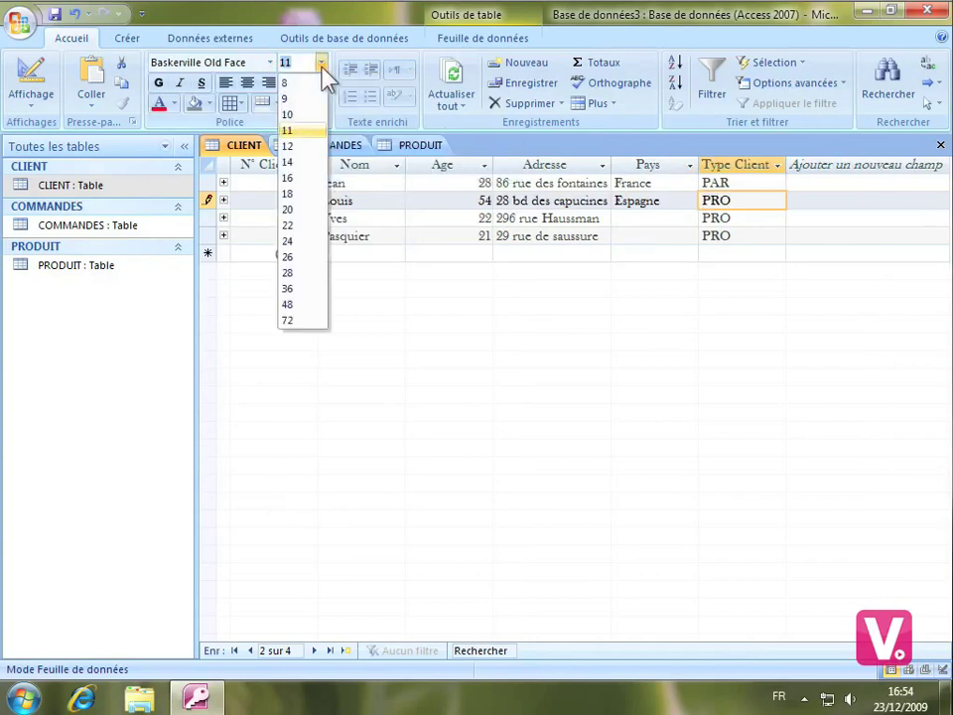
{"action": "left_click", "coordinate": [310, 179]}
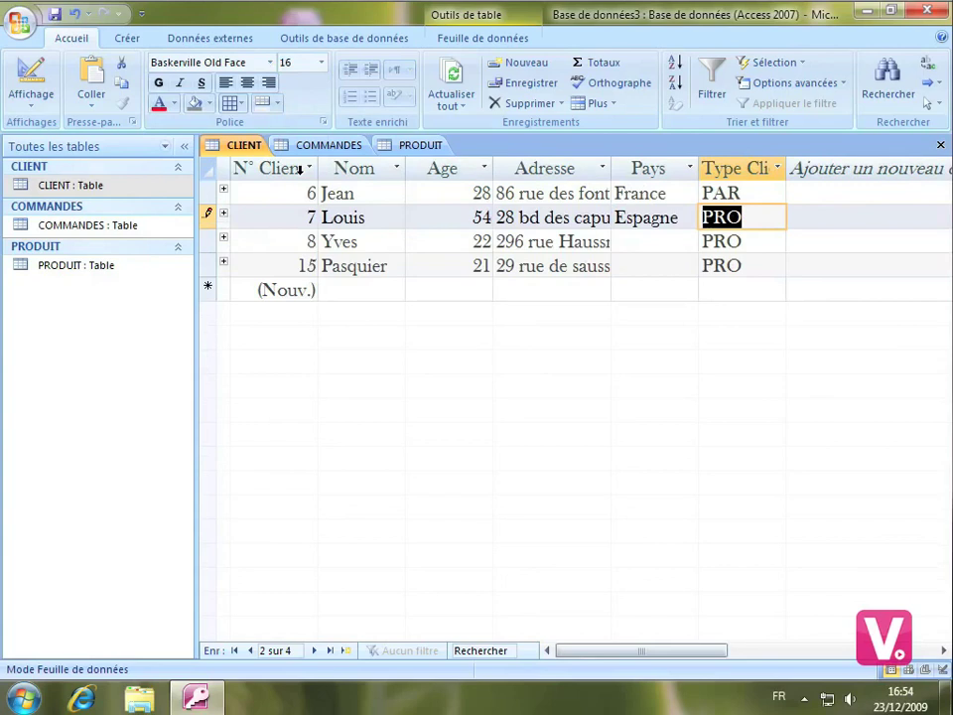
Try italic and underline formatting in turn on the datasheet text, removing each one again.
{"action": "left_click", "coordinate": [179, 83]}
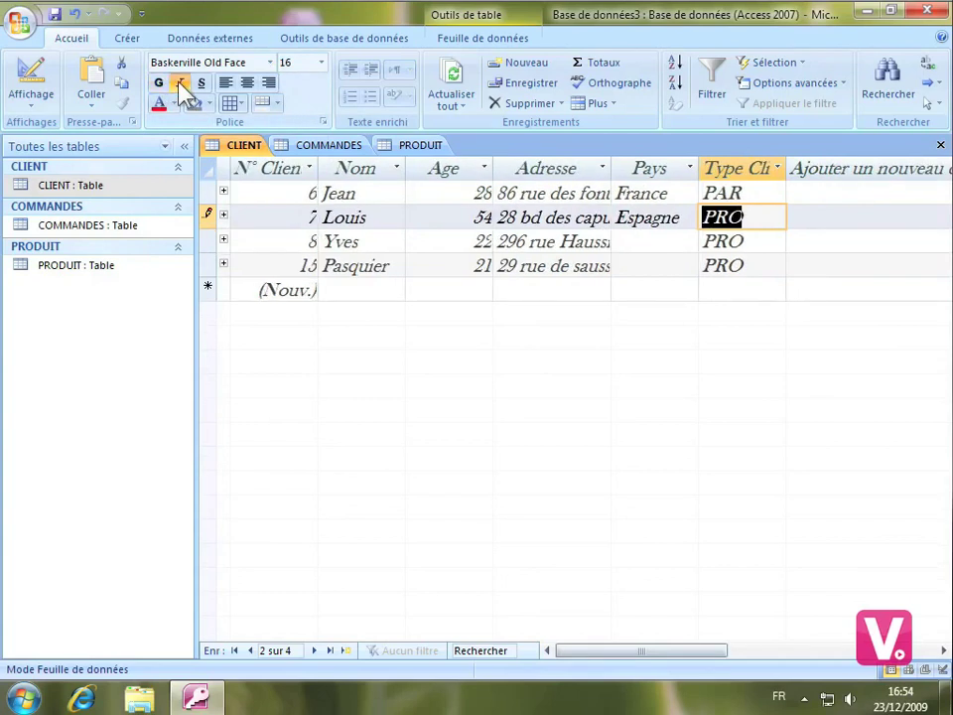
{"action": "left_click", "coordinate": [182, 86]}
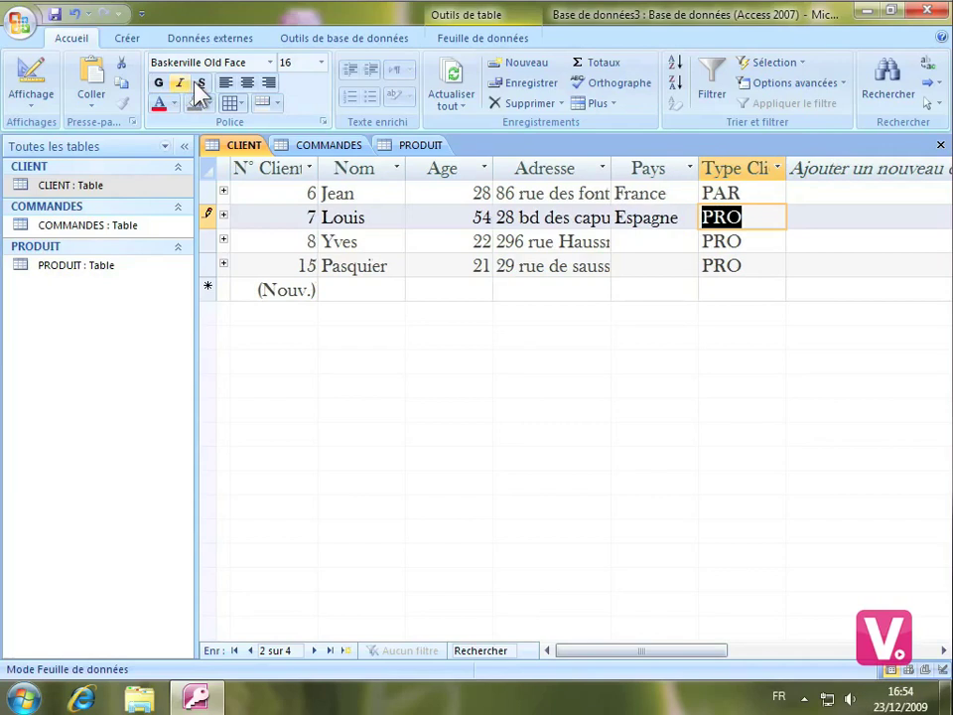
{"action": "left_click", "coordinate": [200, 84]}
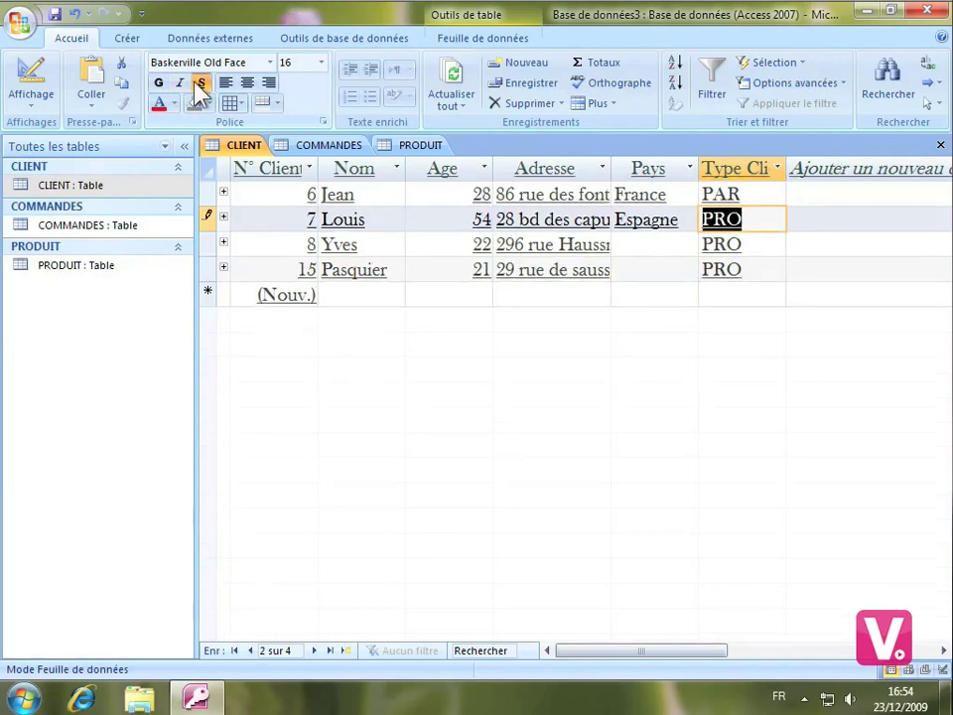
{"action": "left_click", "coordinate": [200, 84]}
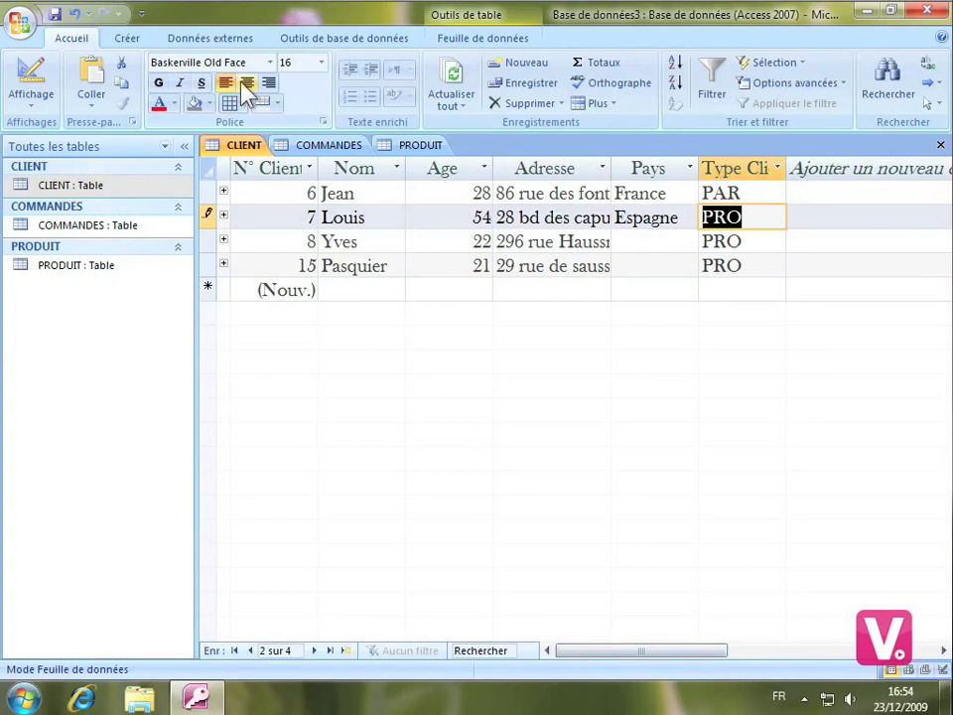
Try centring the Type Client column, then align its text to the right.
{"action": "left_click", "coordinate": [248, 88]}
{"action": "left_click", "coordinate": [269, 86]}
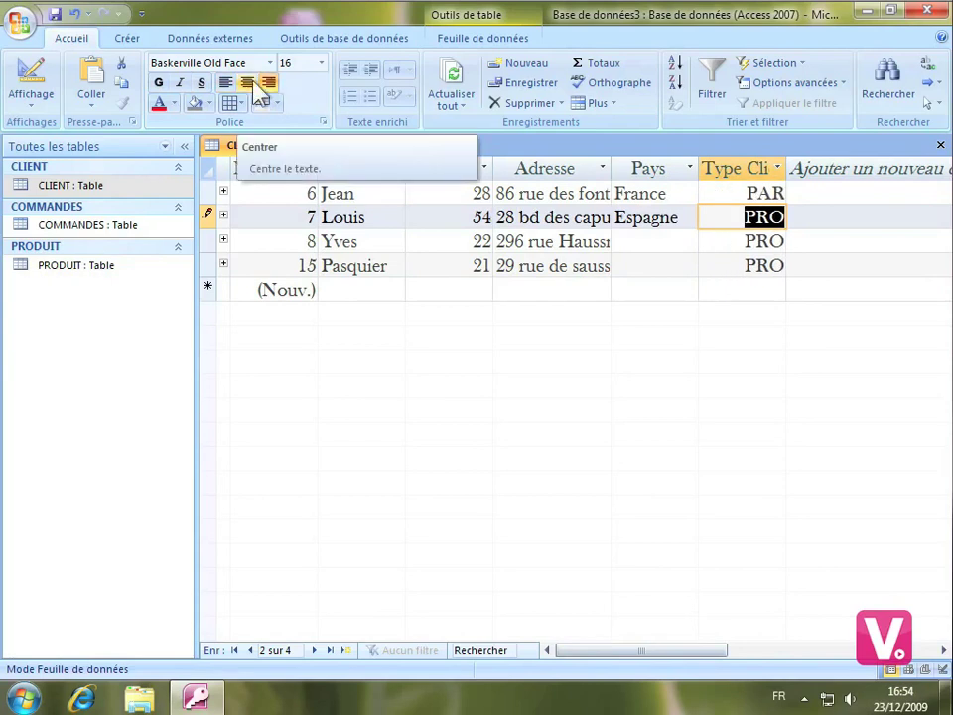
Give the CLIENT datasheet a light blue theme background and a dark blue font color.
{"action": "left_click", "coordinate": [210, 104]}
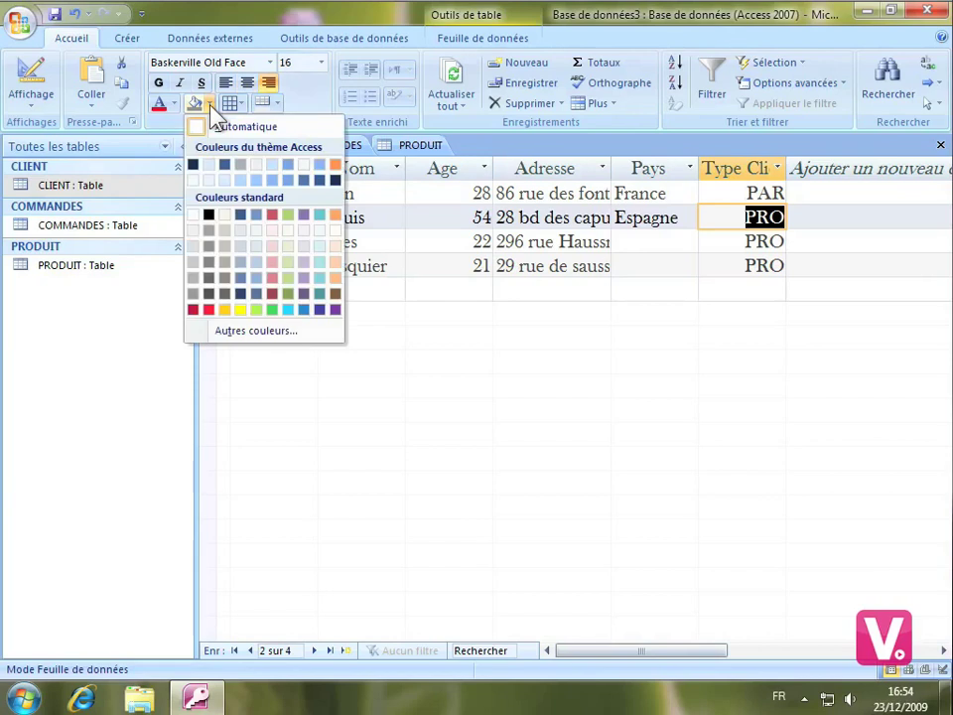
{"action": "left_click", "coordinate": [212, 167]}
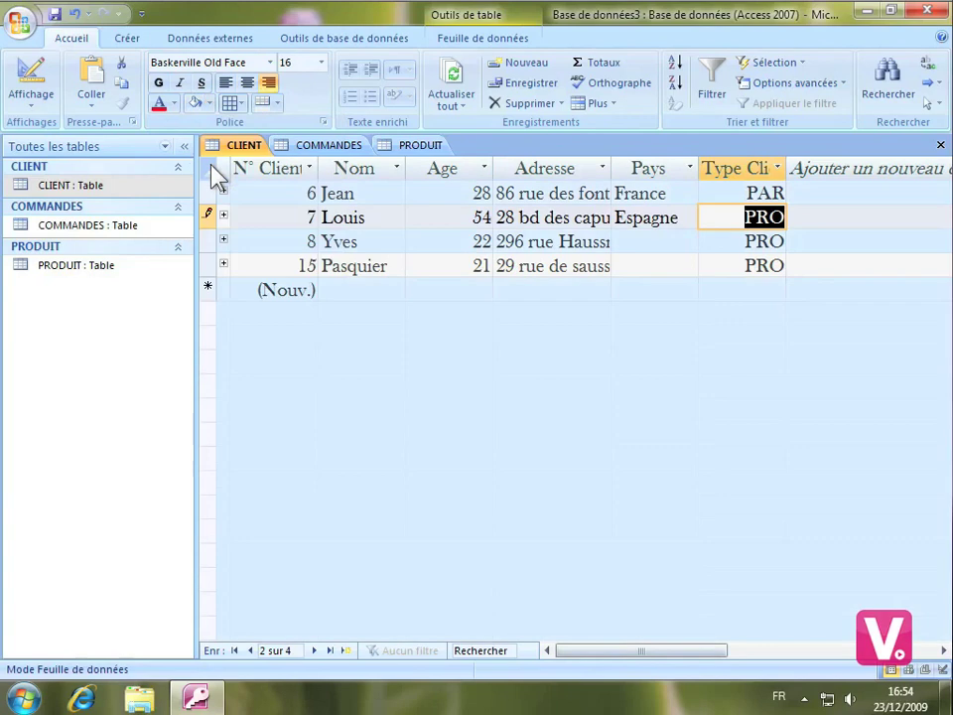
{"action": "left_click", "coordinate": [176, 107]}
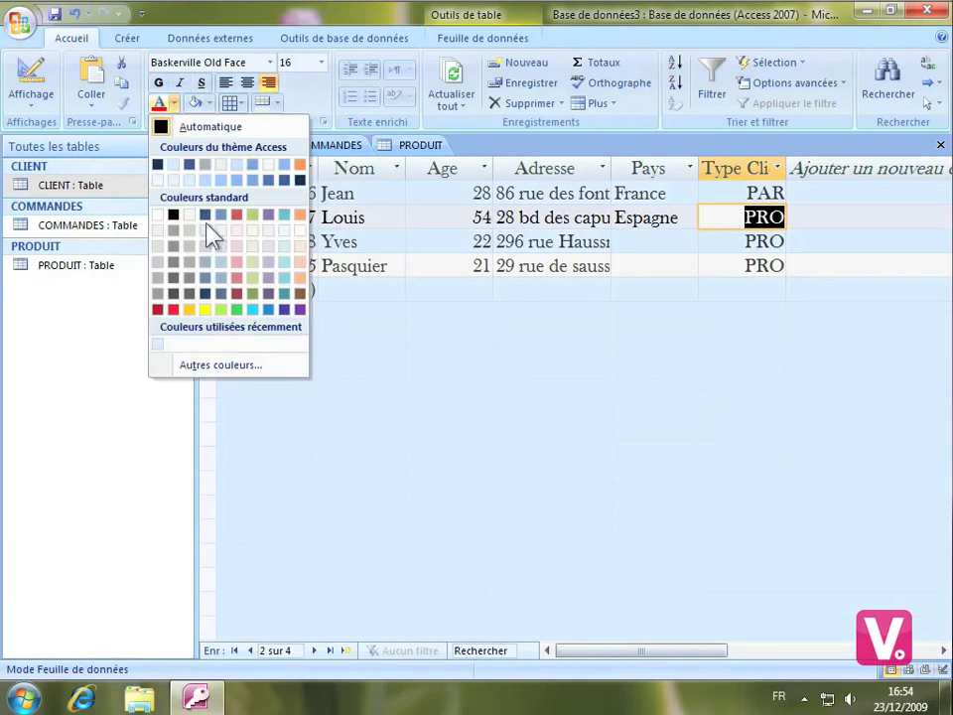
{"action": "left_click", "coordinate": [213, 295]}
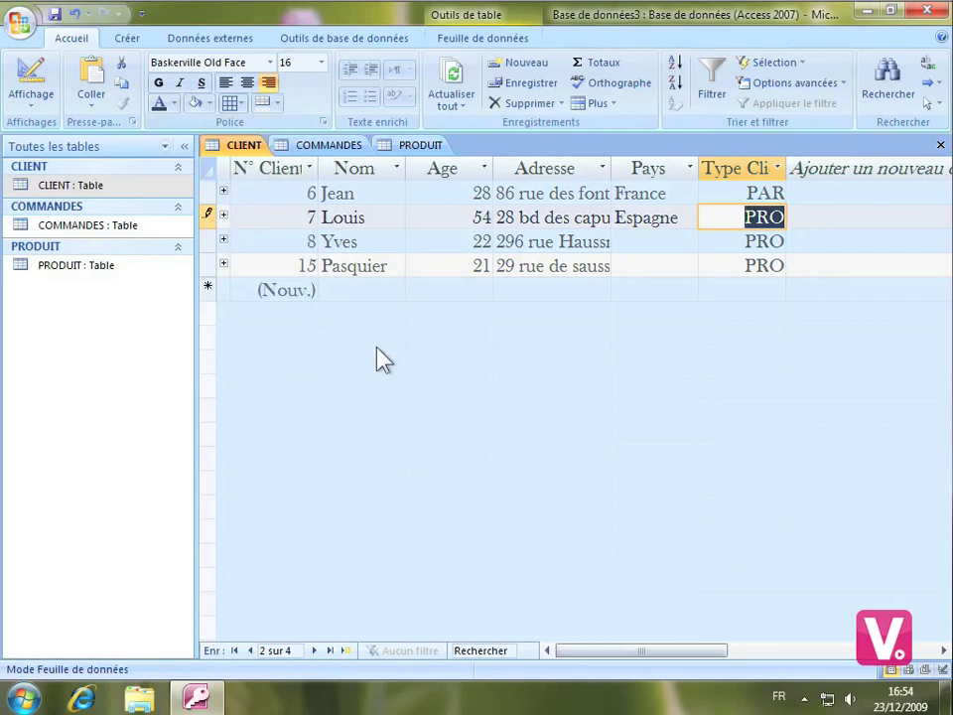
Permanently delete the Pays column and its data from the CLIENT table.
{"action": "right_click", "coordinate": [652, 169]}
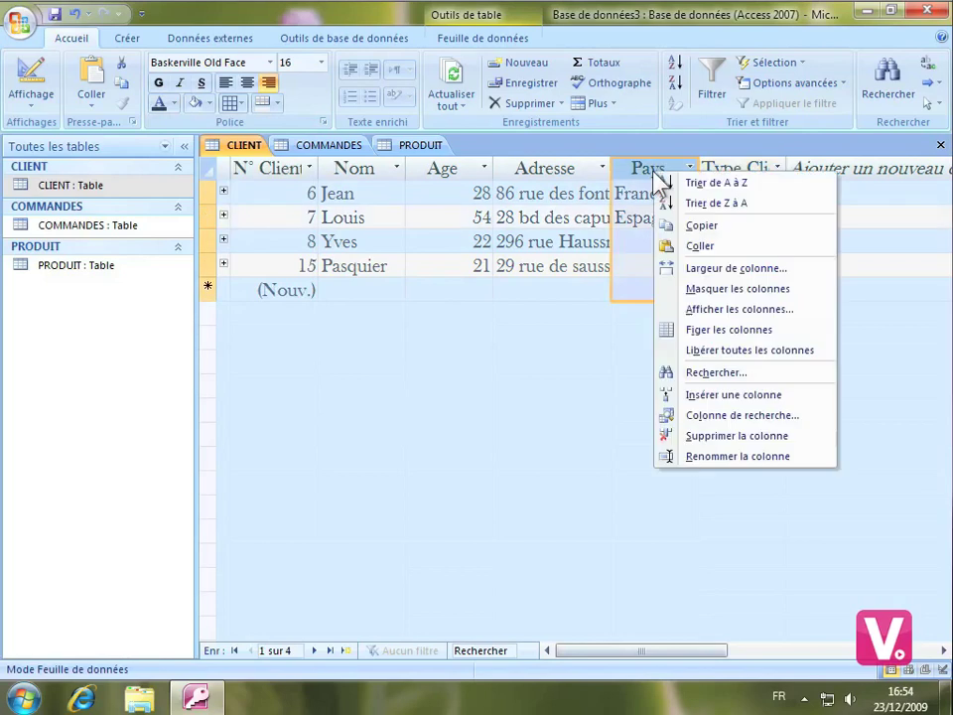
{"action": "left_click", "coordinate": [724, 440]}
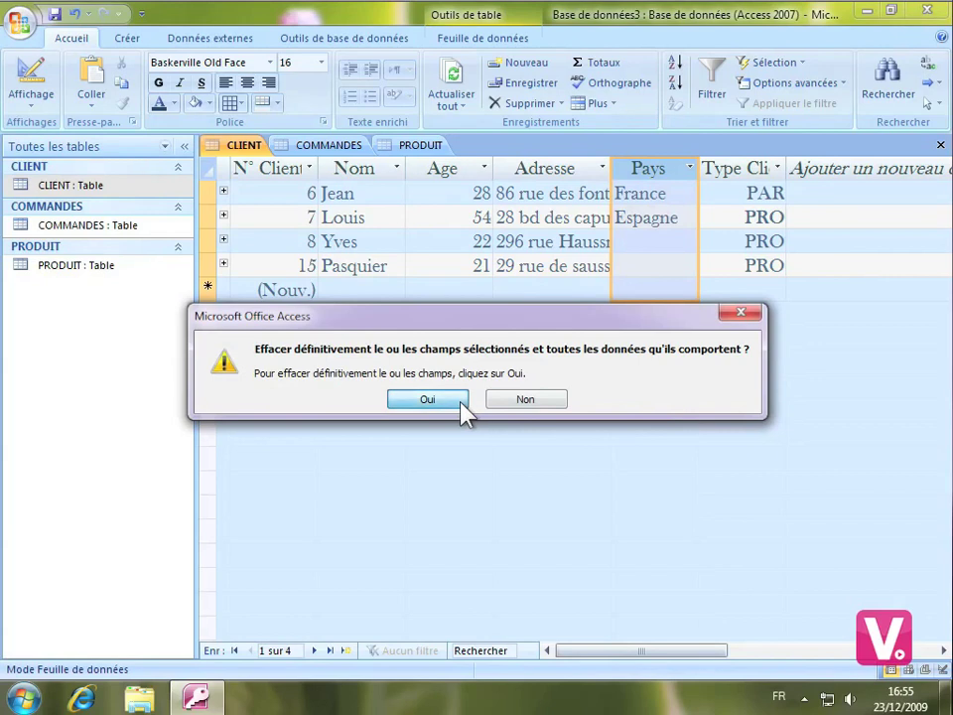
{"action": "left_click", "coordinate": [427, 399]}
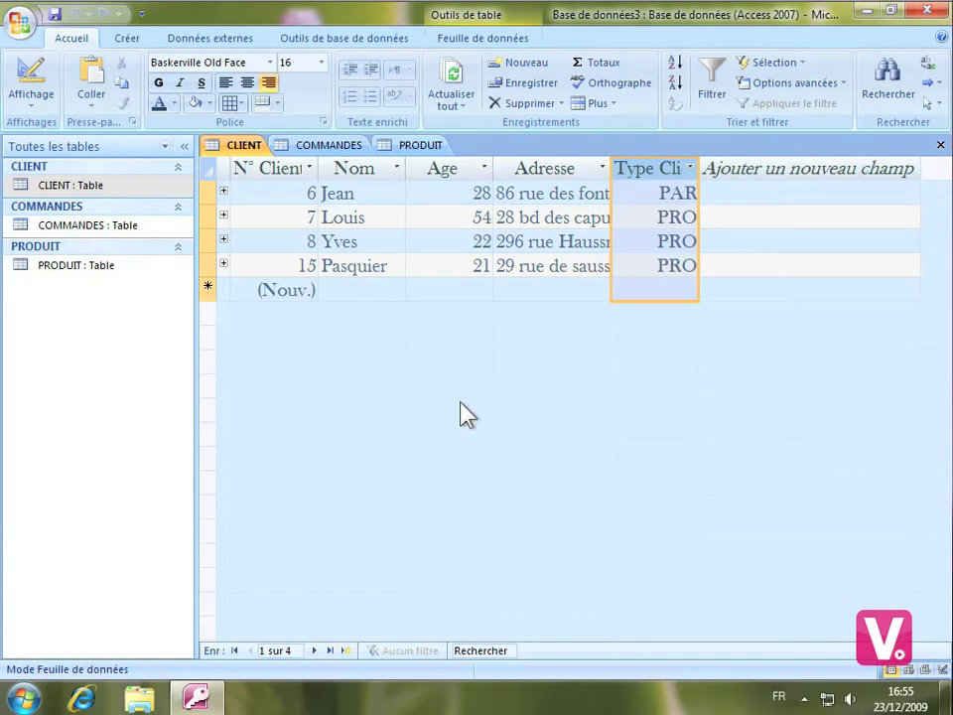
Set the data type of the Age field to Texte.
{"action": "left_click", "coordinate": [443, 169]}
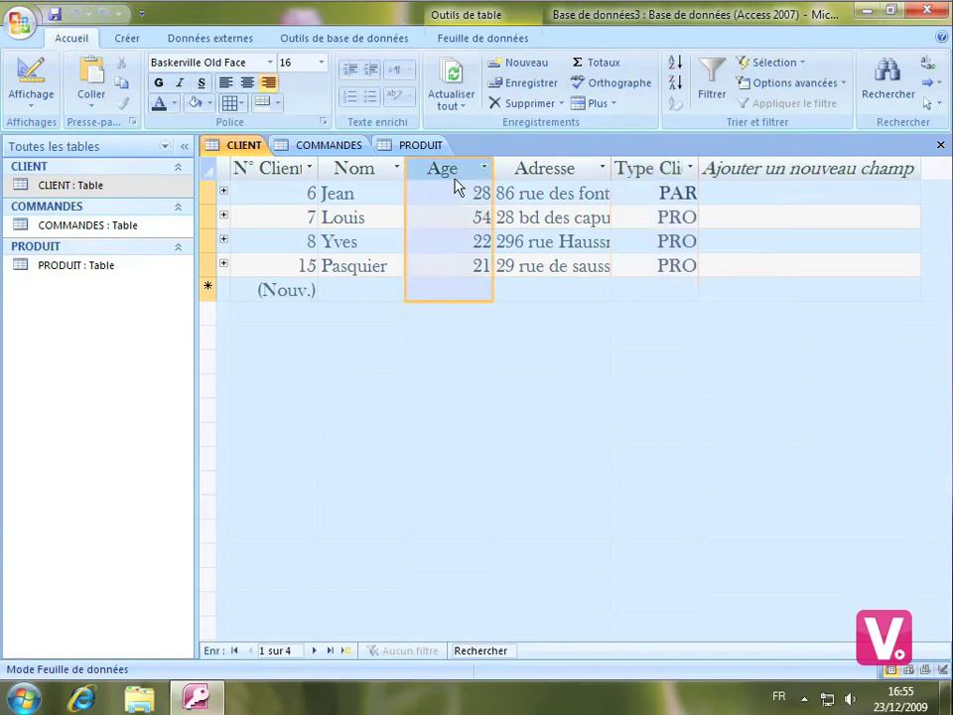
{"action": "left_click", "coordinate": [478, 41]}
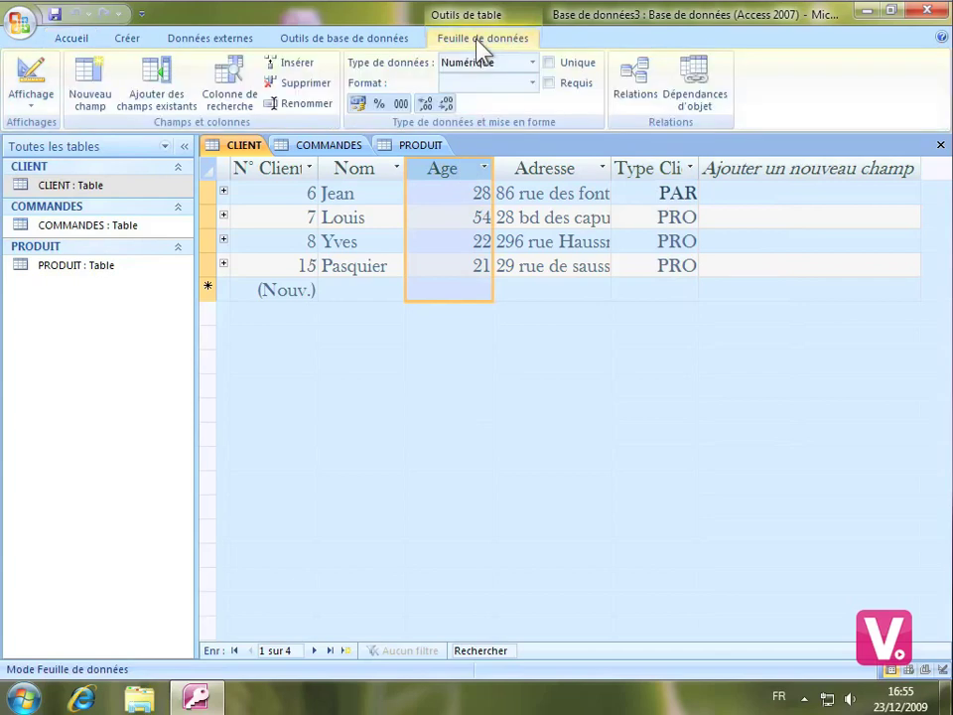
{"action": "left_click", "coordinate": [531, 62]}
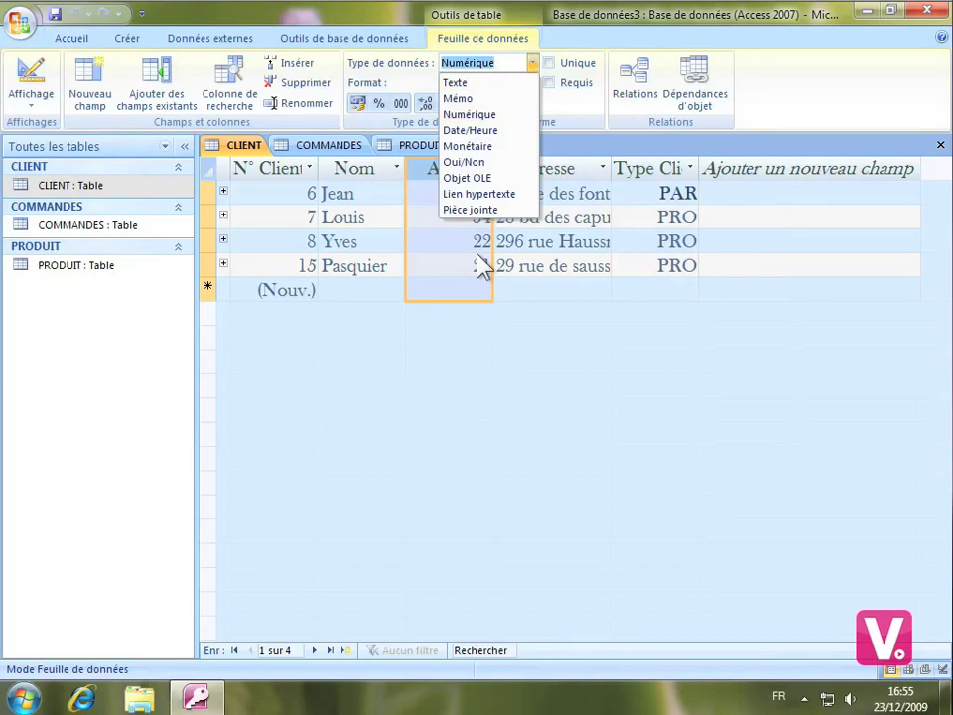
{"action": "left_click", "coordinate": [478, 86]}
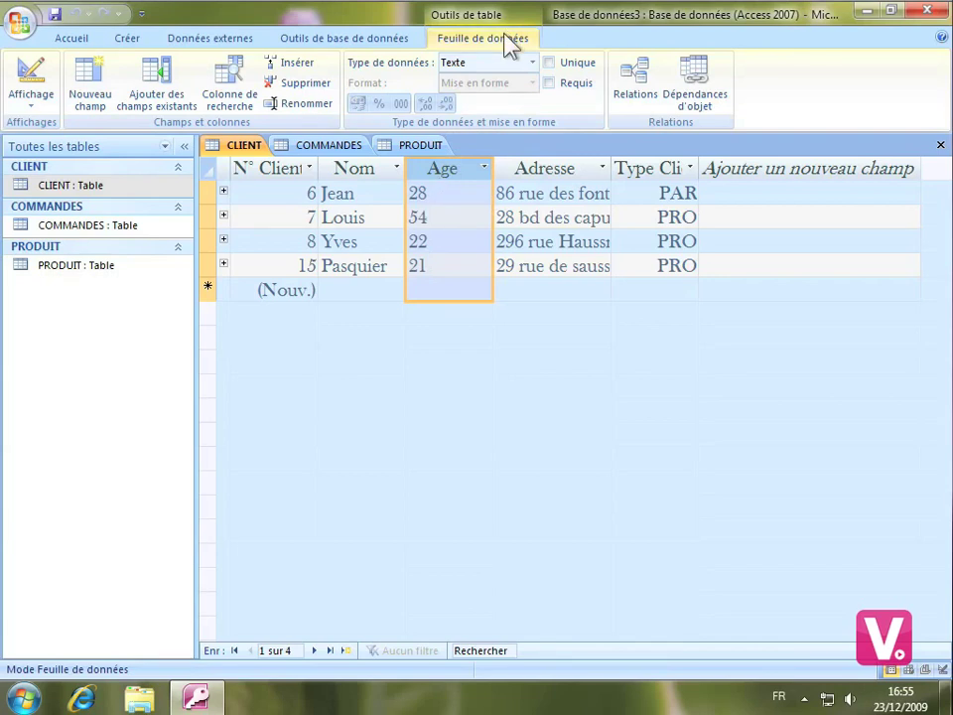
Set the Age field's data type back to Numérique, accepting the possible data loss.
{"action": "left_click", "coordinate": [535, 62]}
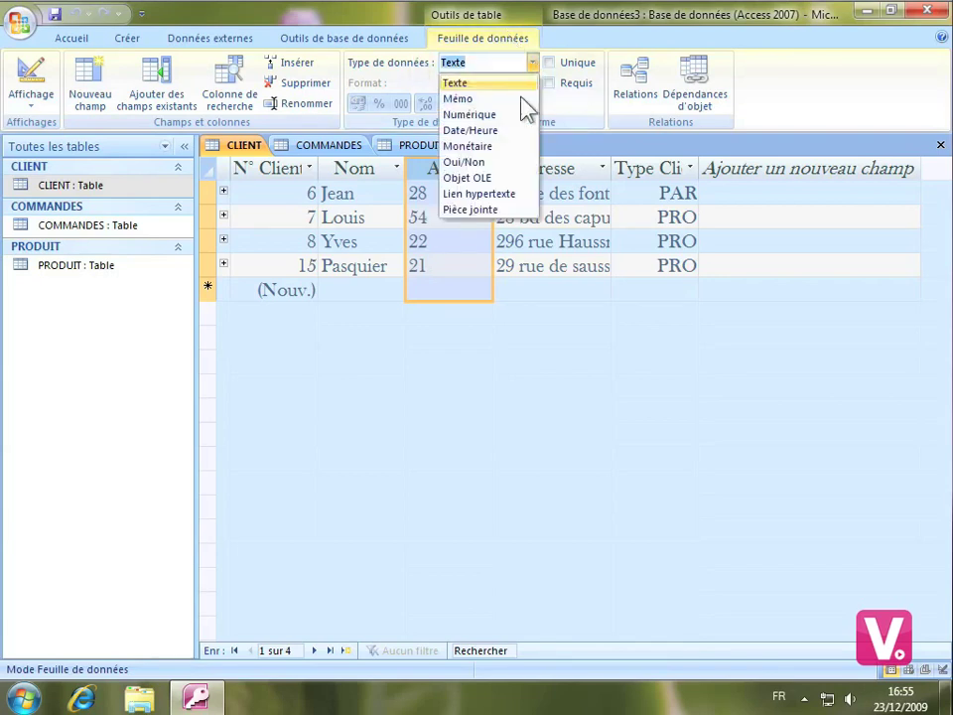
{"action": "left_click", "coordinate": [512, 116]}
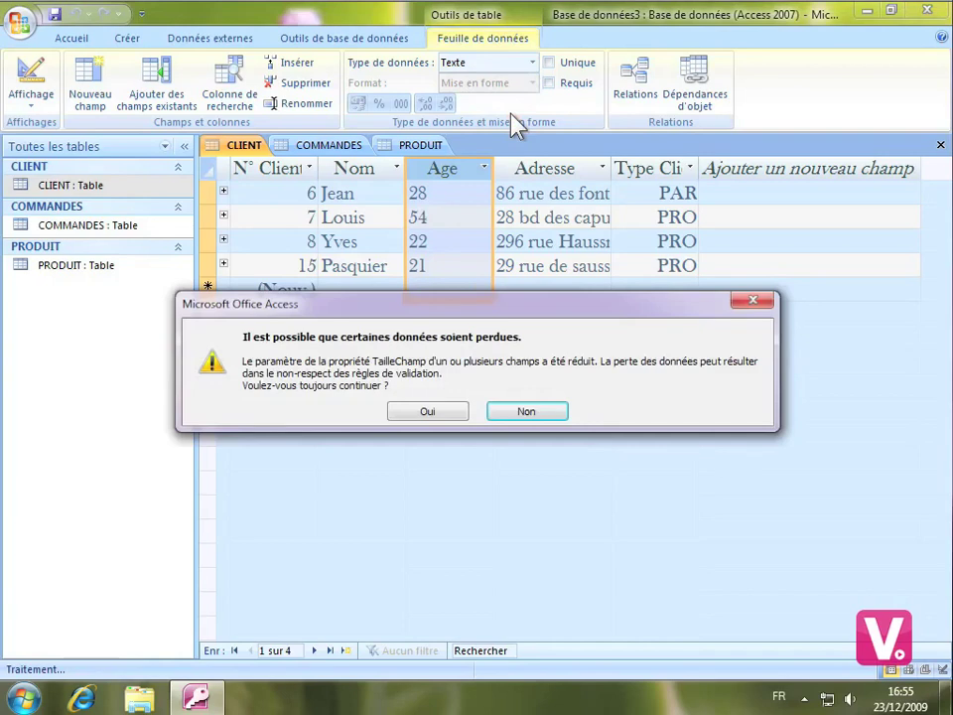
{"action": "left_click", "coordinate": [427, 413]}
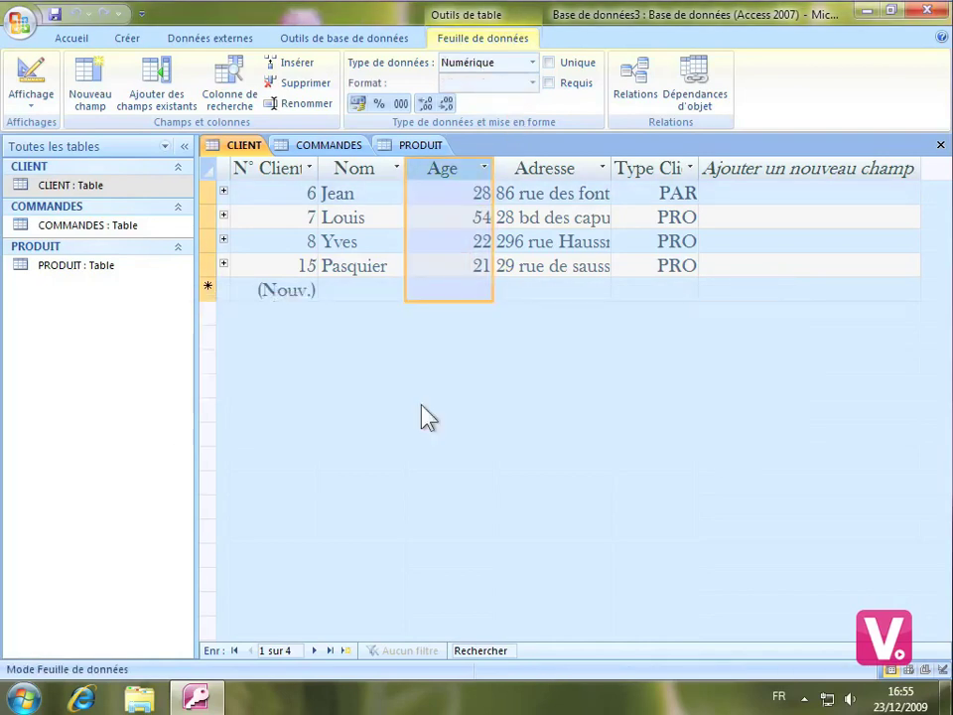